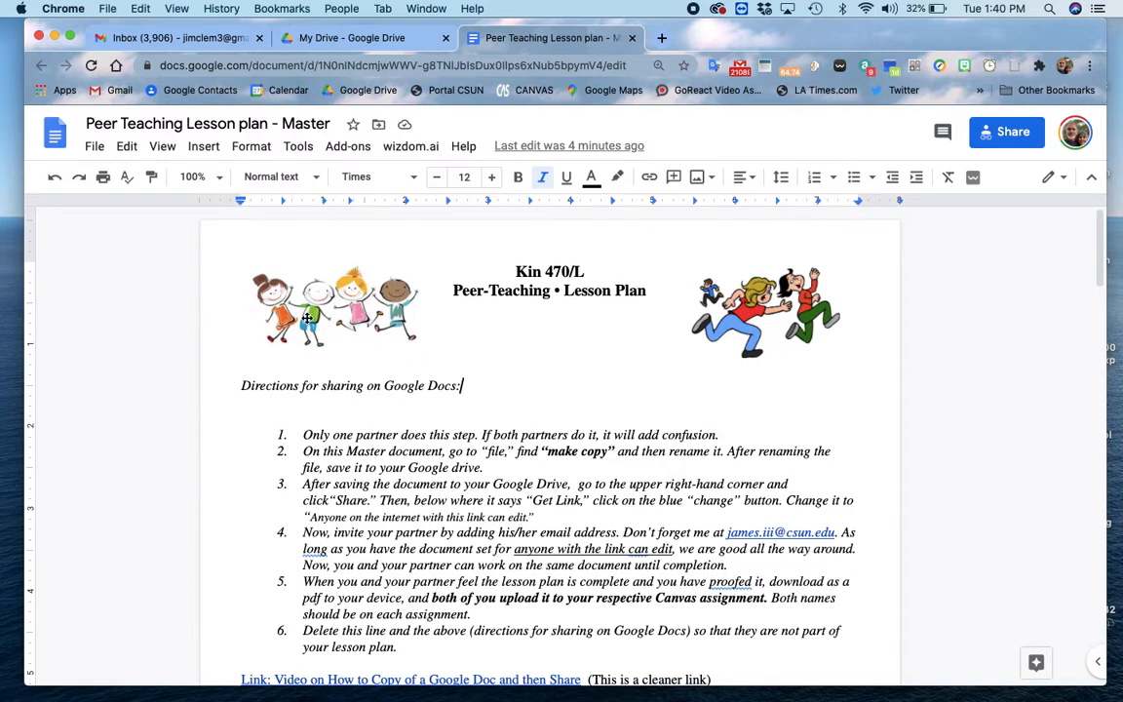
# Start a copy of the master document and change the copy's name to "Peer Teaching Lesson Plan - Master".
pyautogui.click(97, 148)
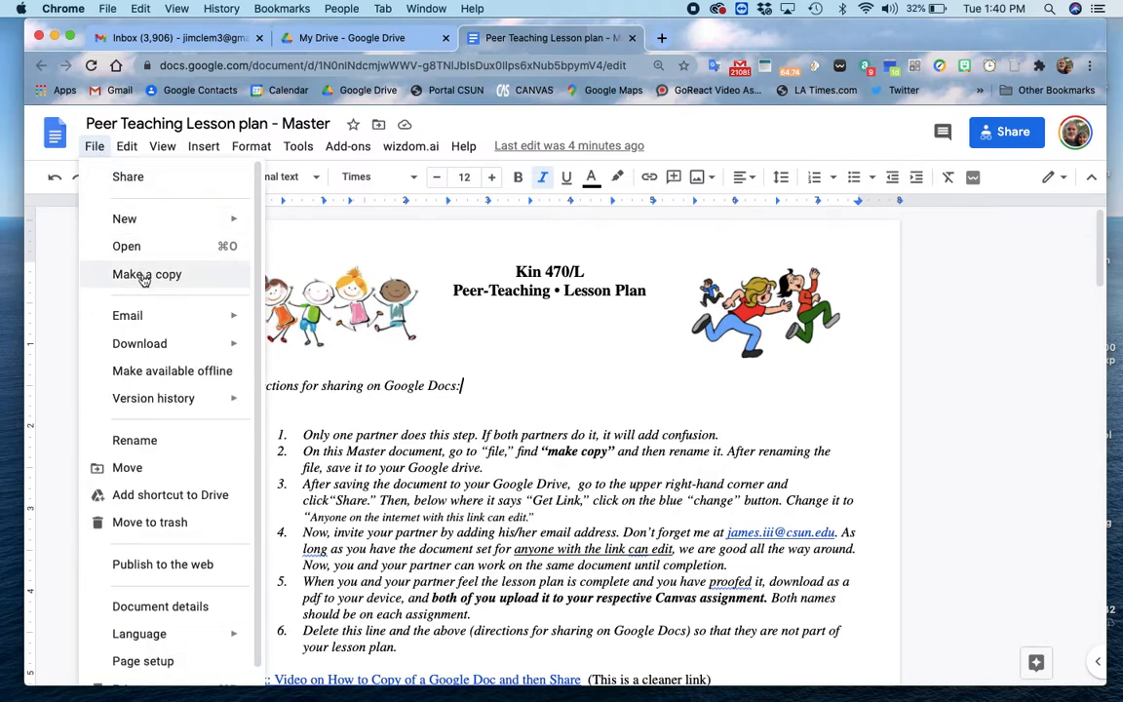
pyautogui.click(144, 276)
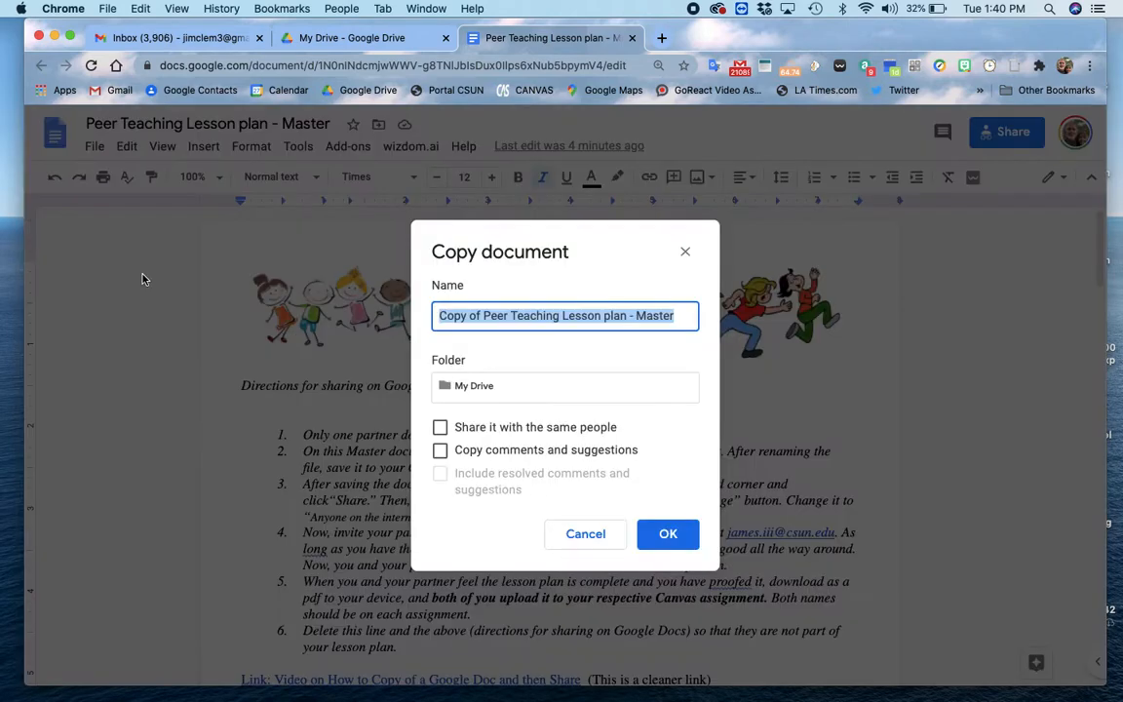
pyautogui.click(481, 314)
pyautogui.moveTo(437, 315); pyautogui.dragTo(485, 315)
pyautogui.press('BackSpace')
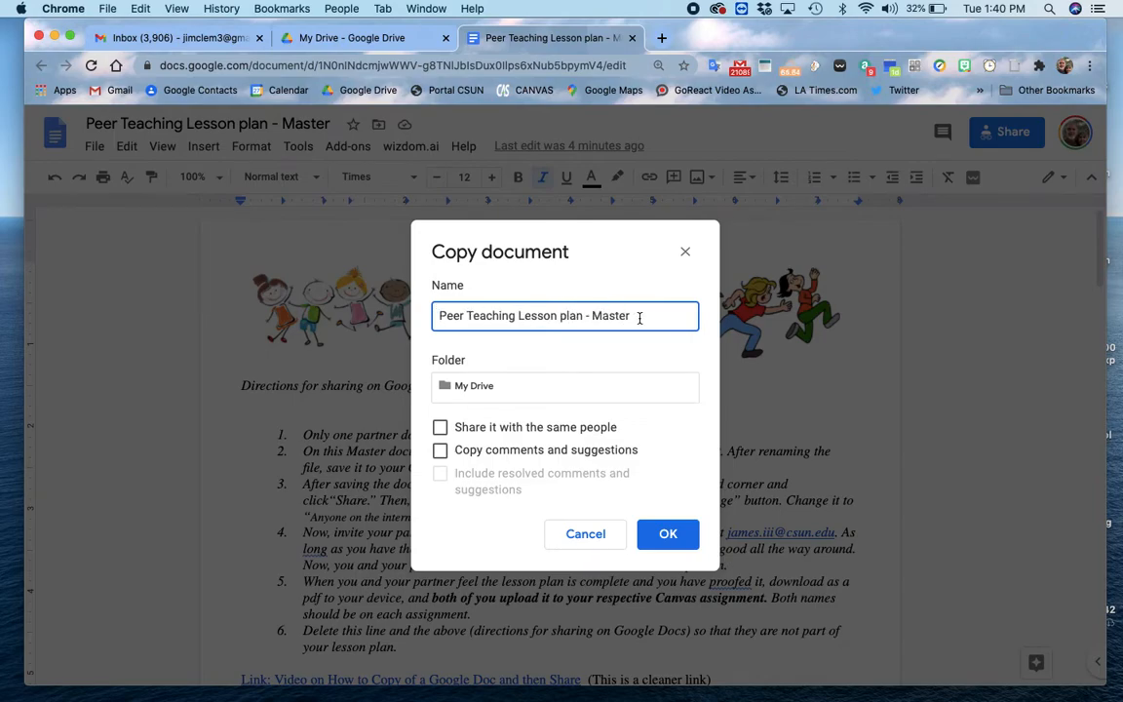
pyautogui.click(565, 316)
pyautogui.write('P')
pyautogui.press('Delete')
# Replace "Master" in the copy's name with both partners' first names and last initials, joined by "and".
pyautogui.doubleClick(599, 318)
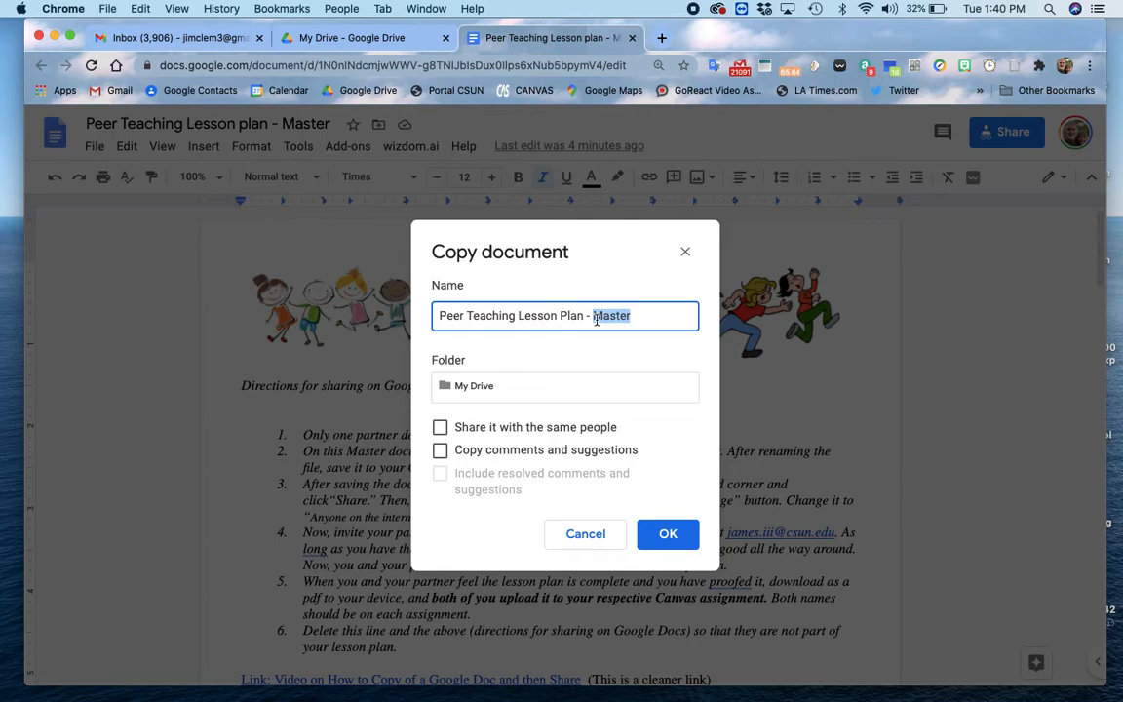
pyautogui.write('Jim')
pyautogui.write(' C and')
pyautogui.write(' De')
pyautogui.write('nis')
pyautogui.write('e')
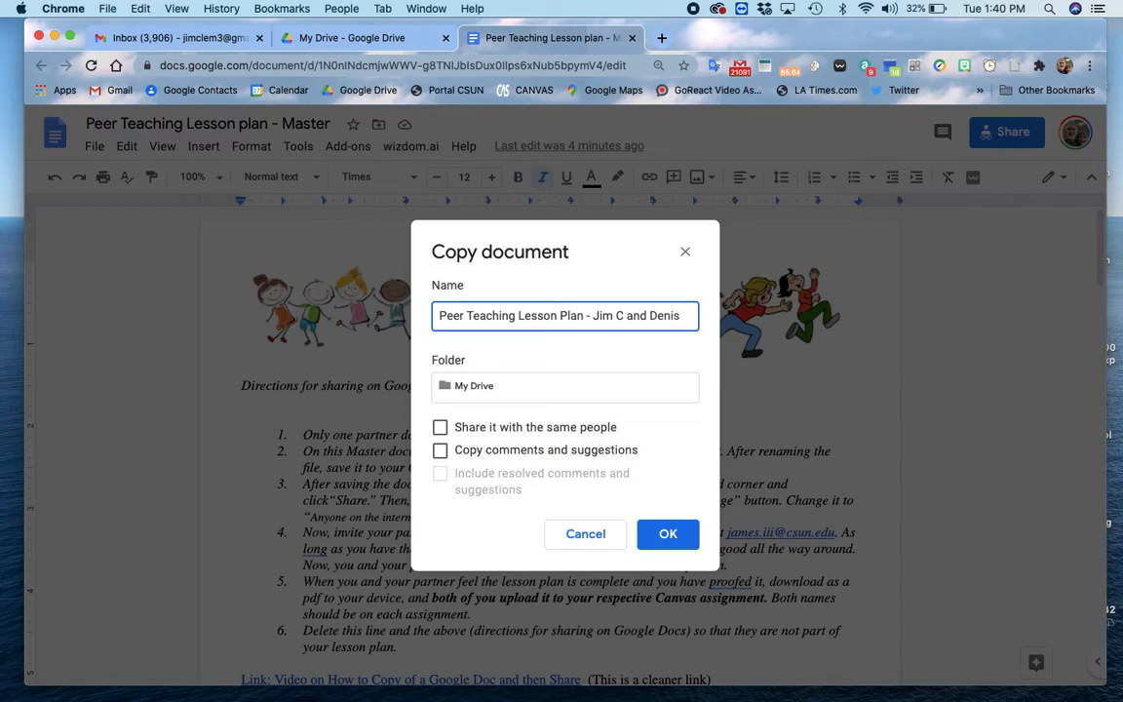
pyautogui.write(' C')
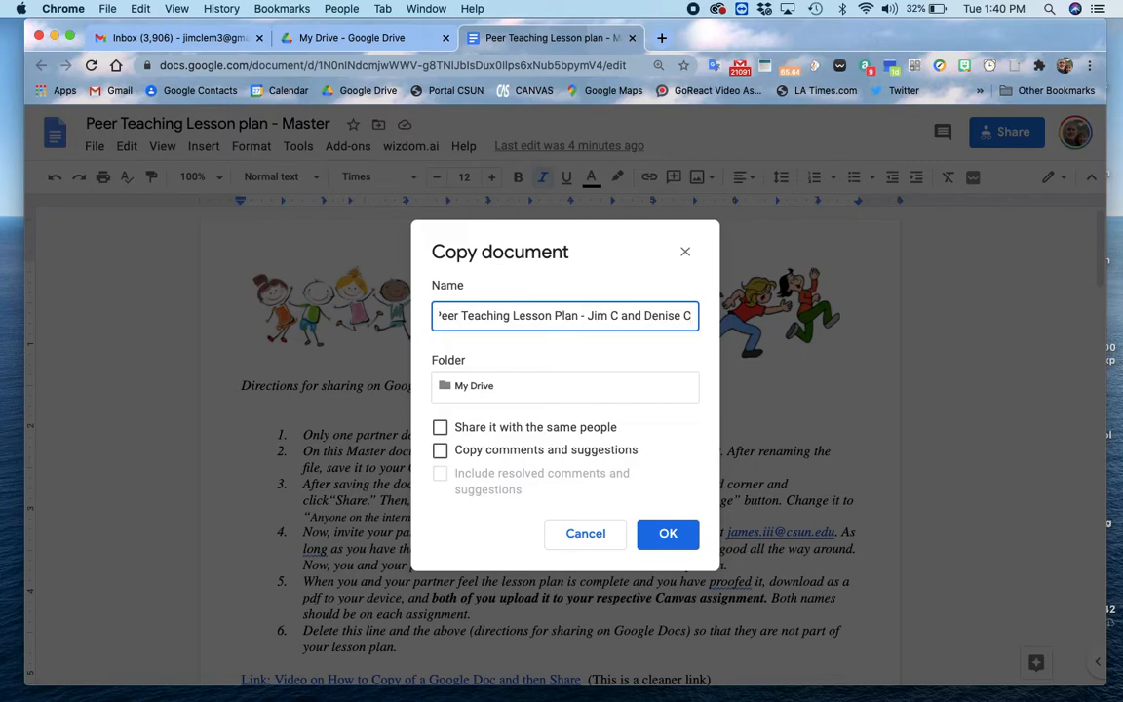
# Look through the folders in My Drive, keep My Drive as the destination and create the copy.
pyautogui.click(494, 389)
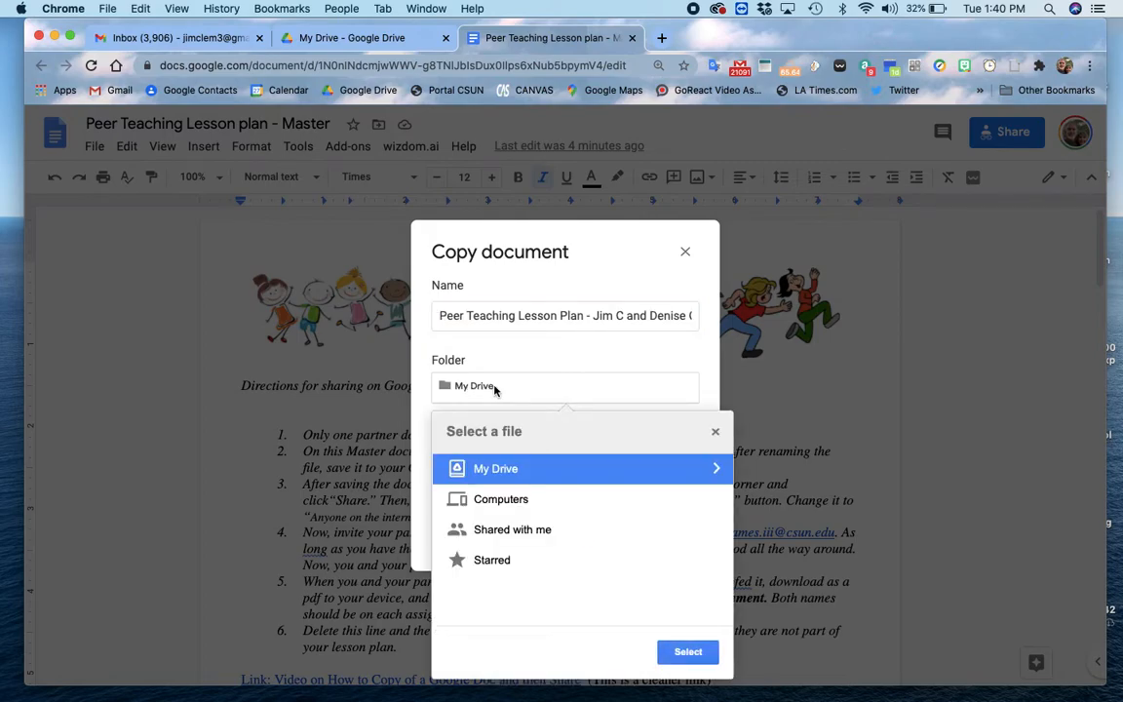
pyautogui.click(718, 472)
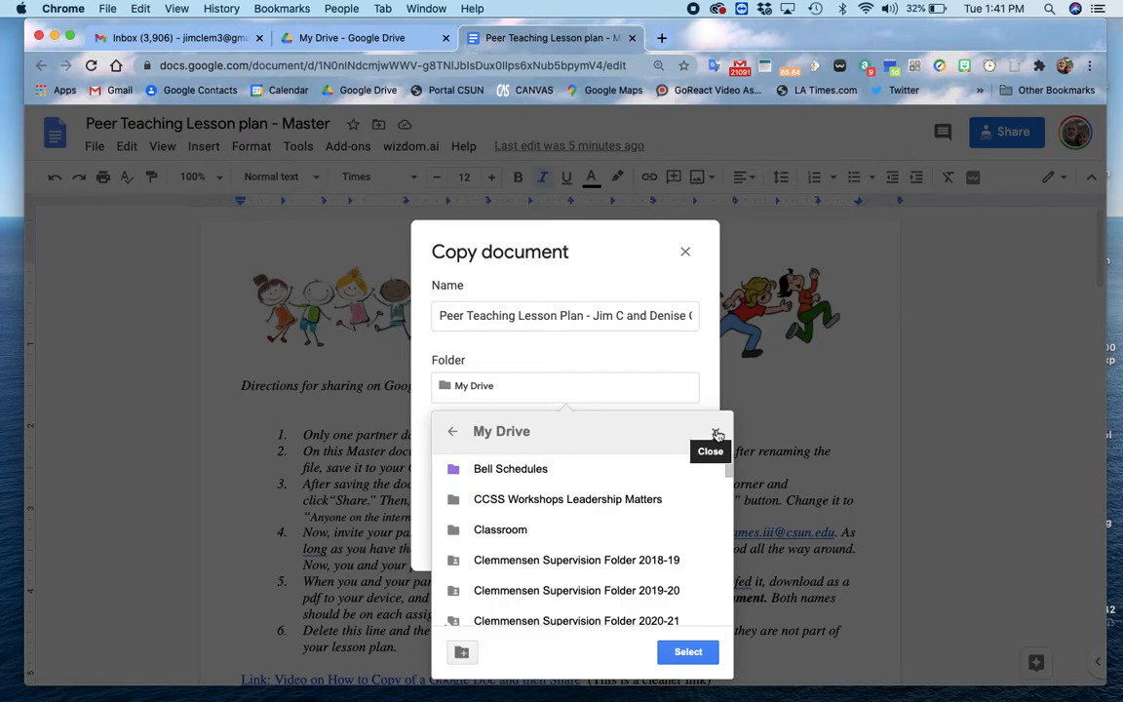
pyautogui.click(718, 434)
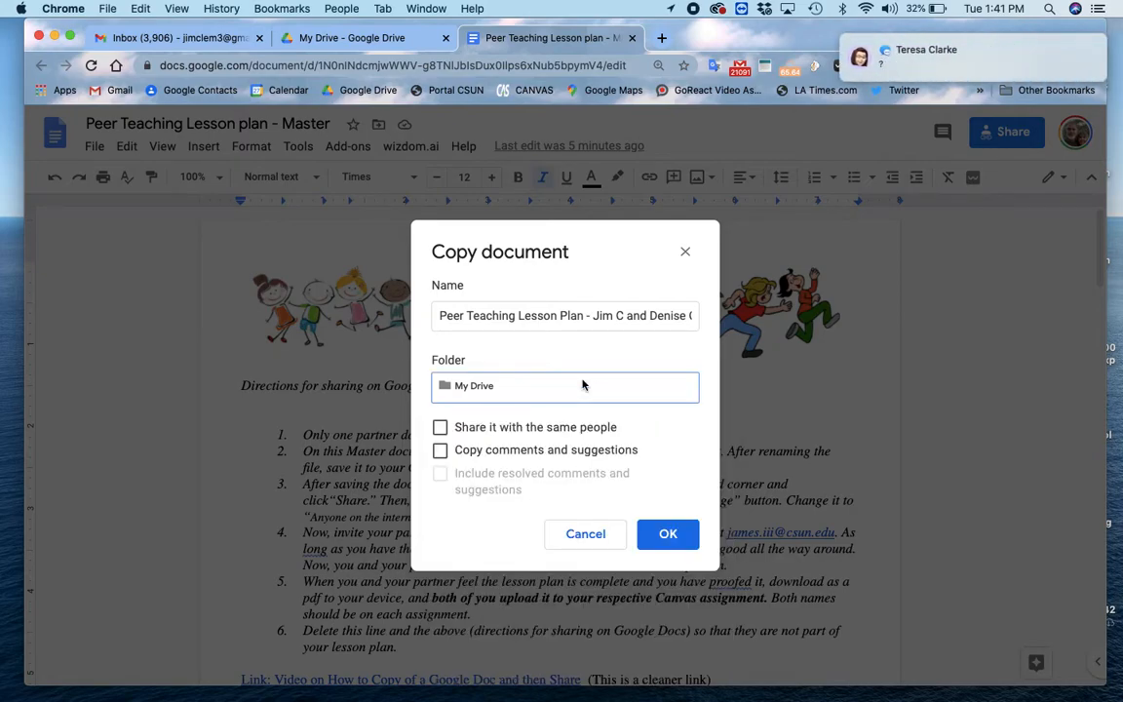
pyautogui.click(668, 535)
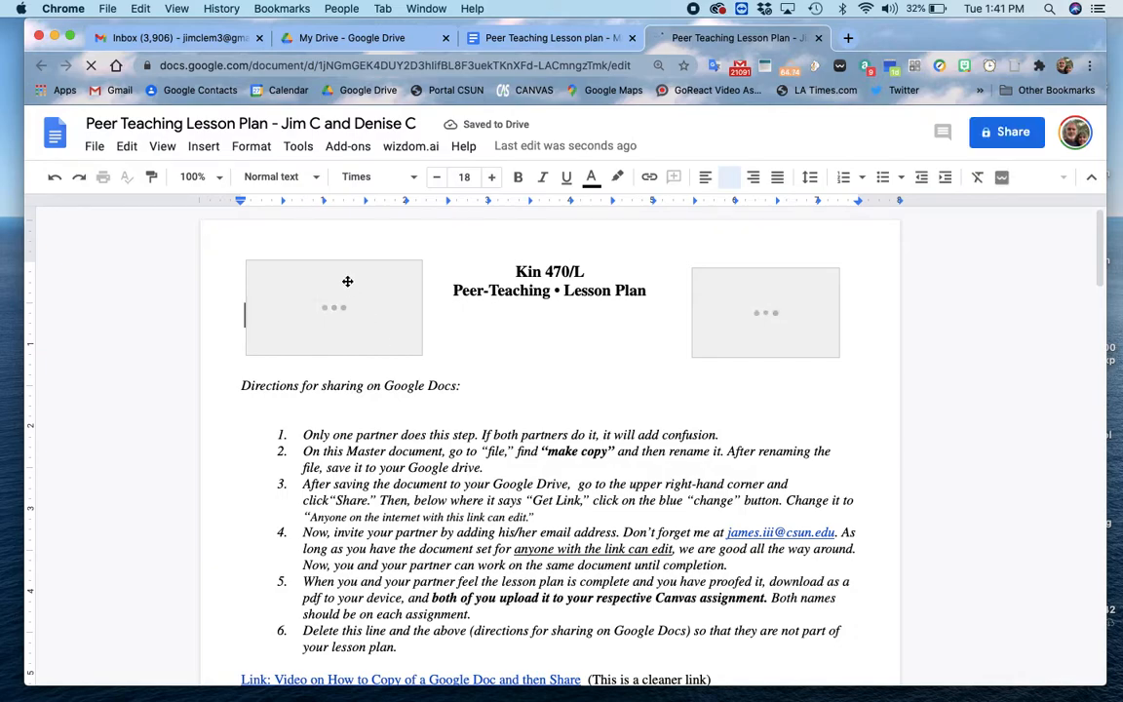
pyautogui.click(318, 124)
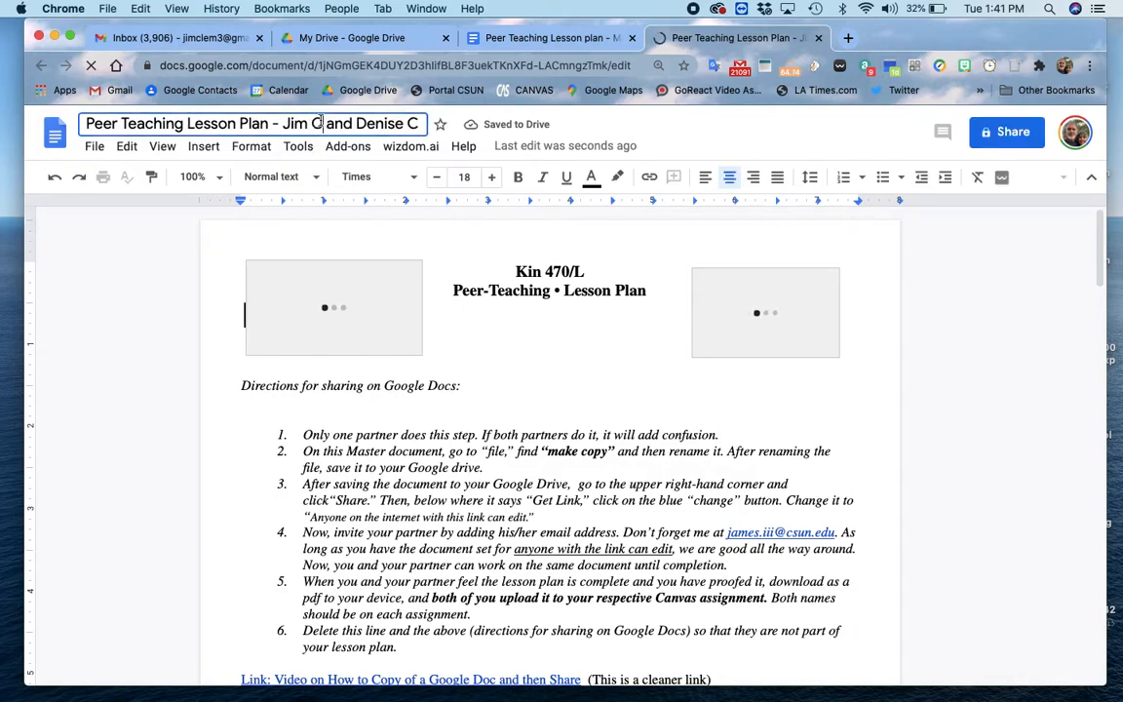
pyautogui.tripleClick(321, 123)
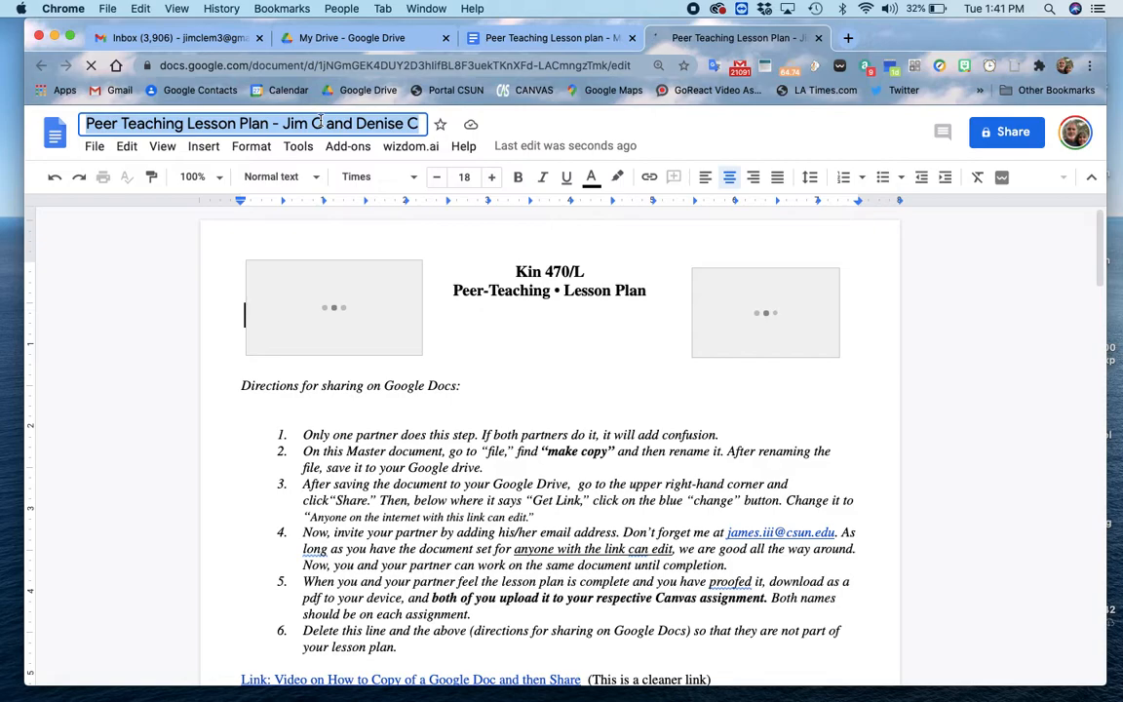
pyautogui.click(758, 401)
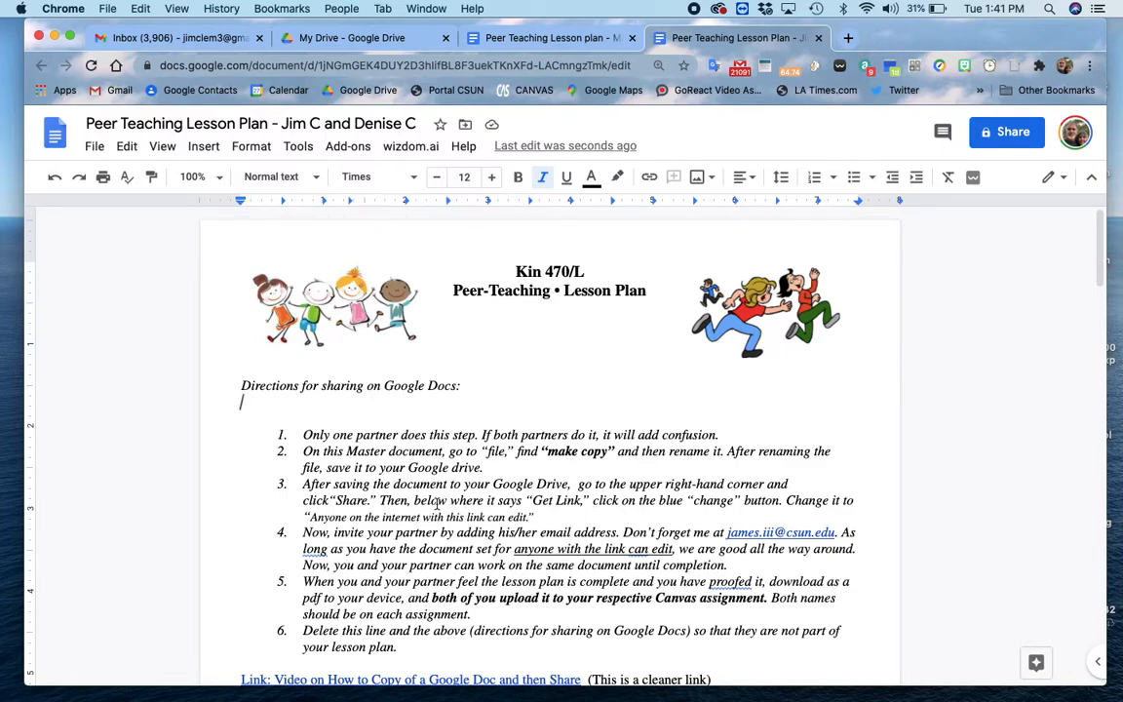
# Set the copied document's link sharing to anyone with the link, with the Editor role.
pyautogui.click(1009, 142)
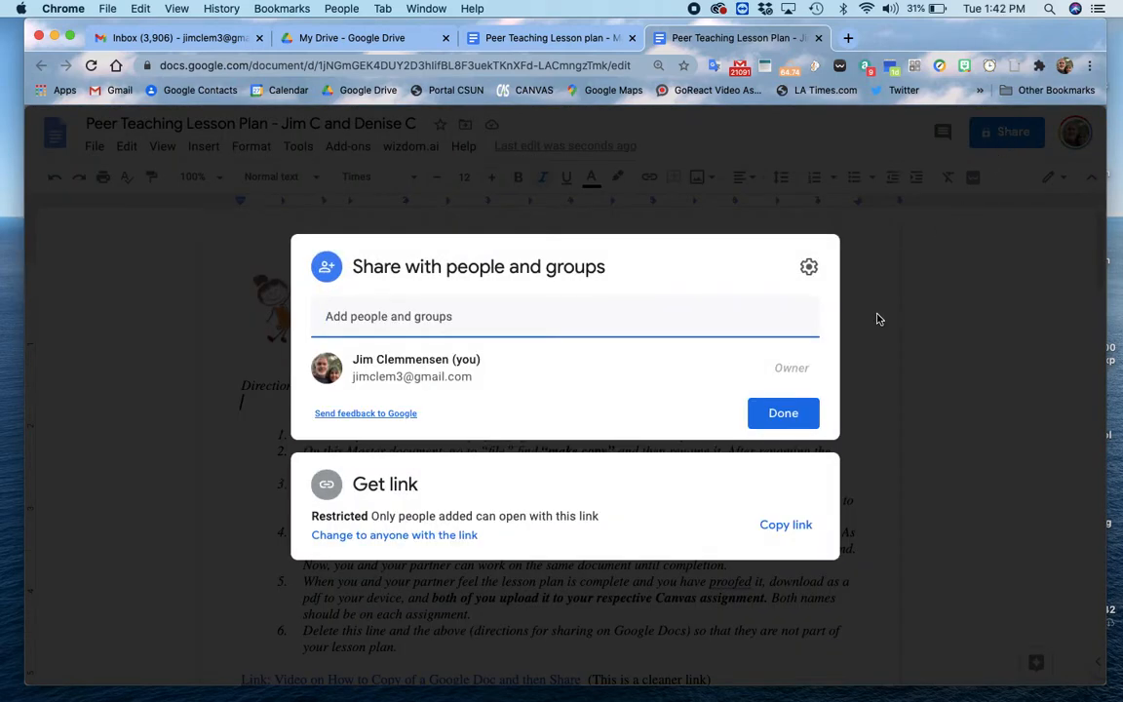
pyautogui.click(403, 539)
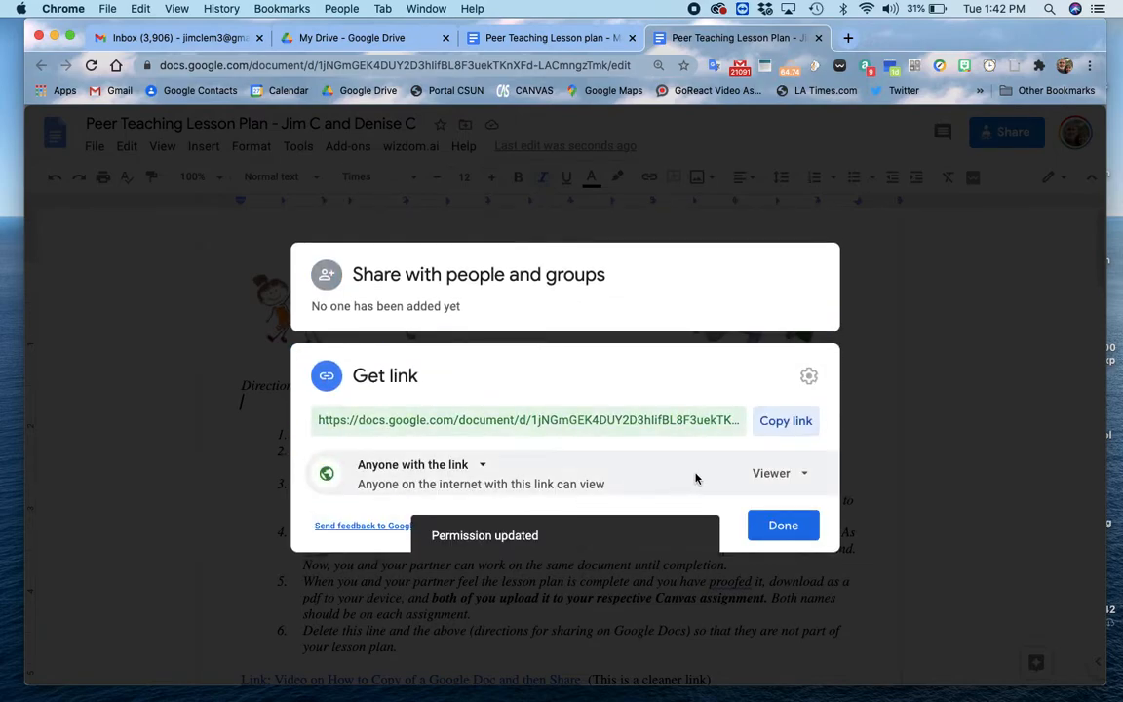
pyautogui.click(763, 475)
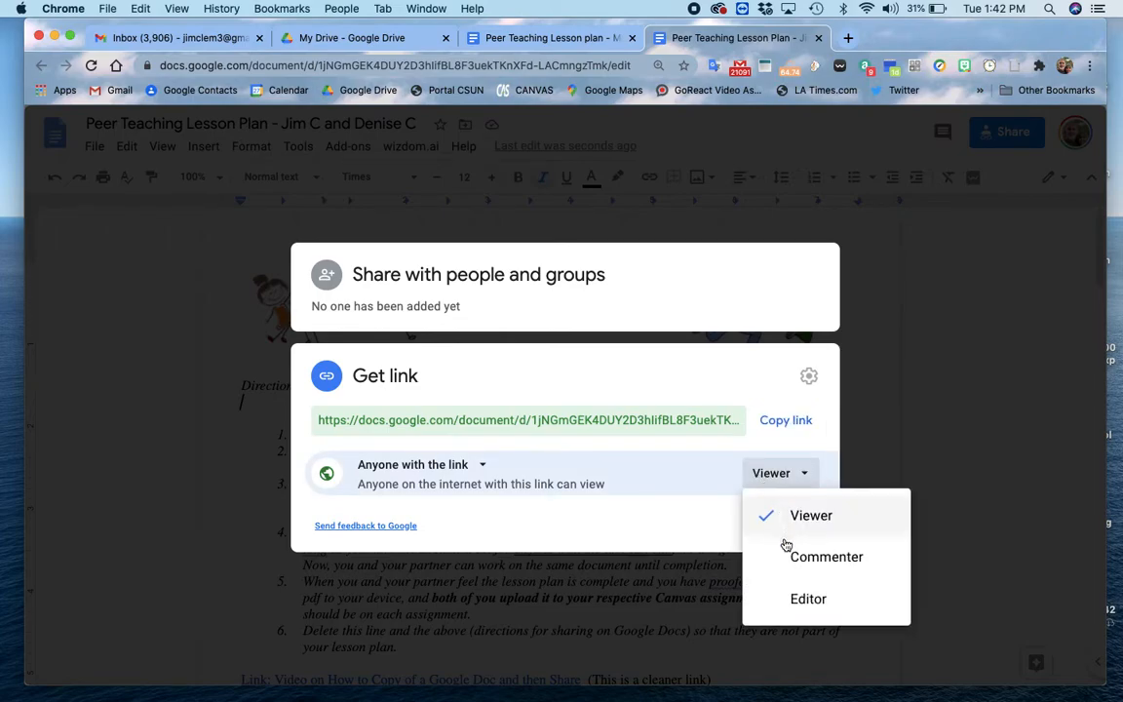
pyautogui.click(806, 600)
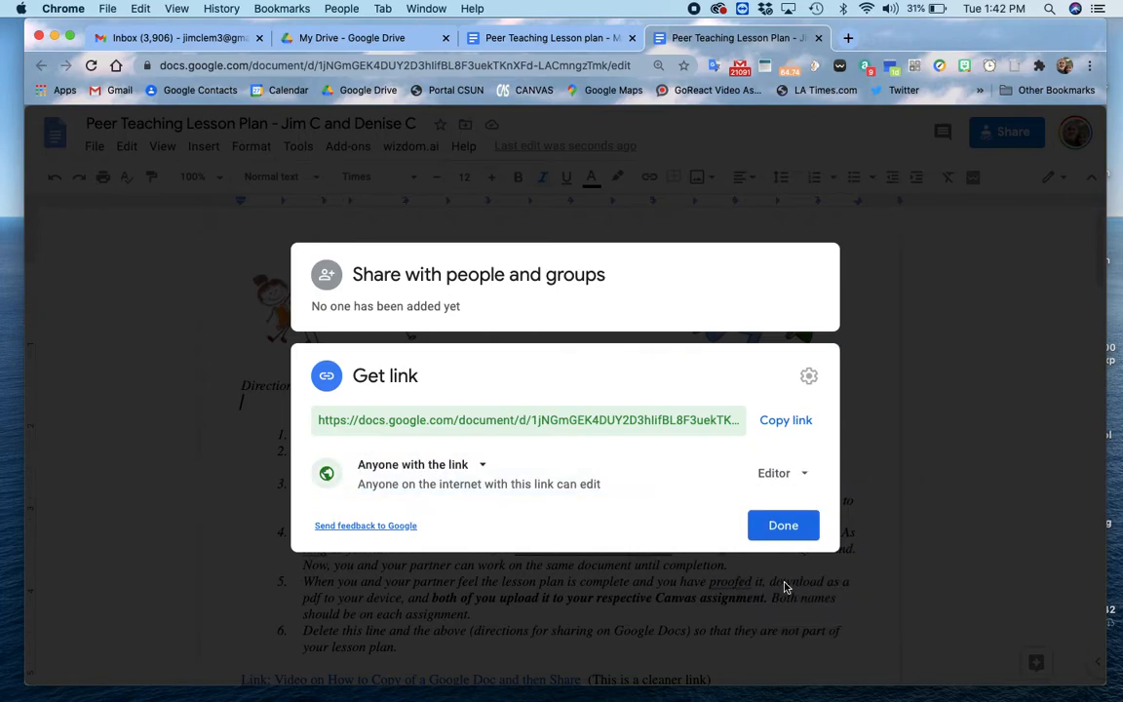
# Share the document with the partner's suggested contact as Editor and send the invitation with notification on.
pyautogui.click(441, 306)
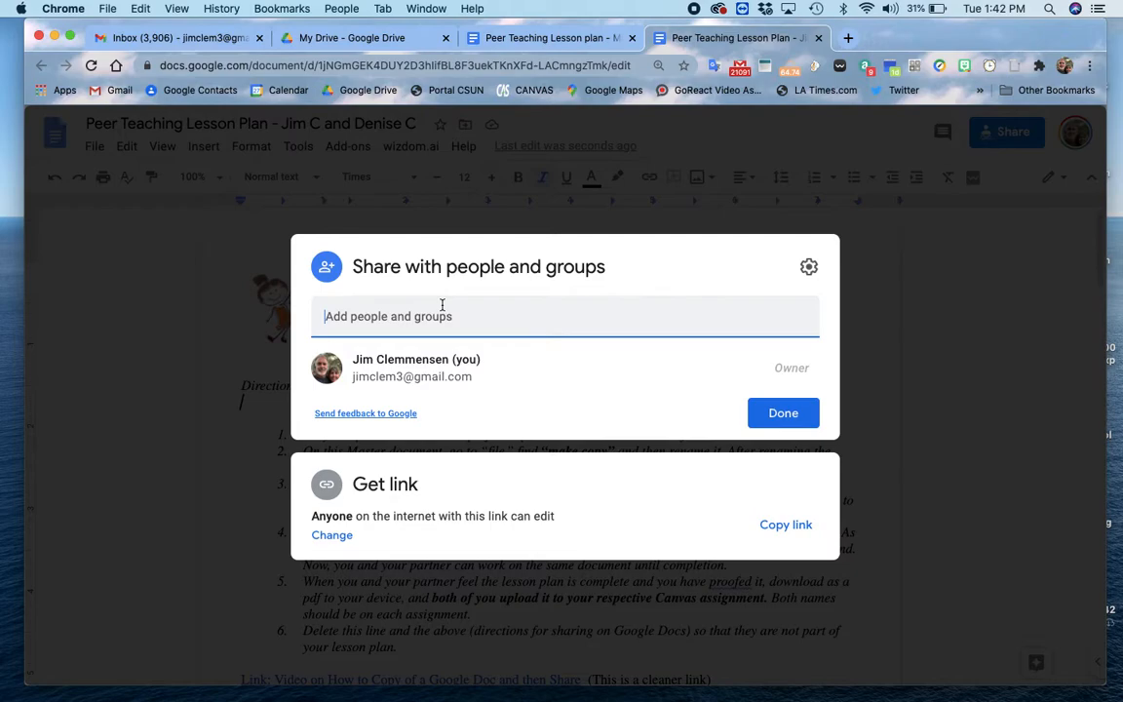
pyautogui.write('Dxc')
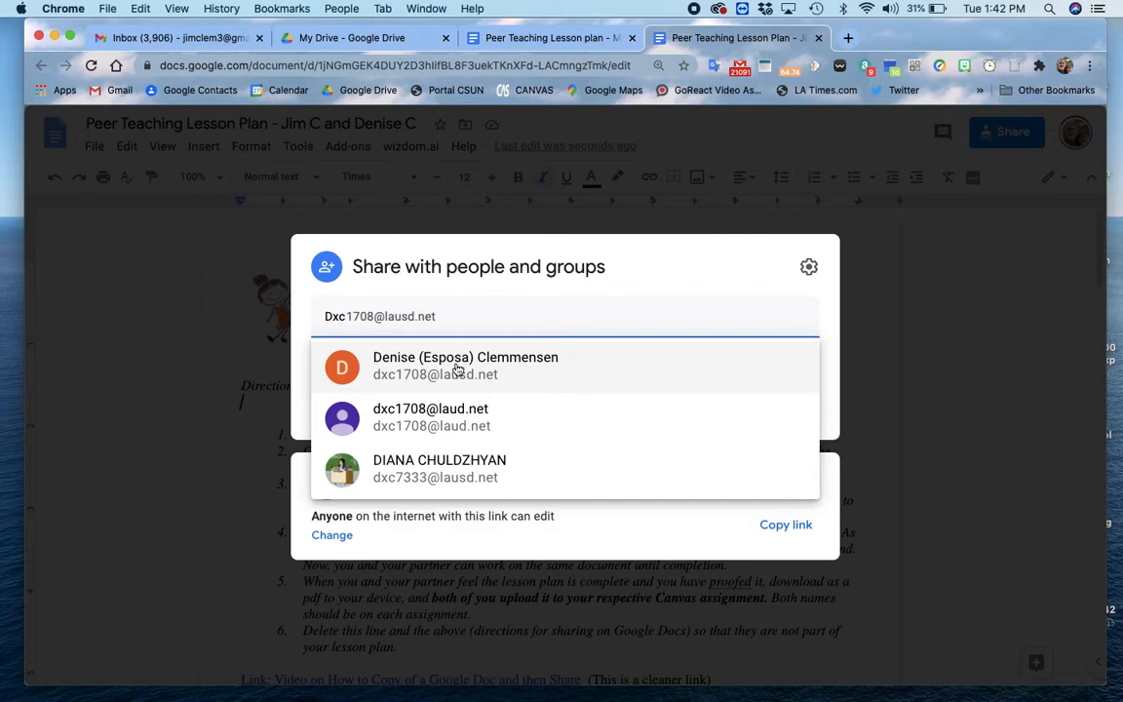
pyautogui.click(458, 368)
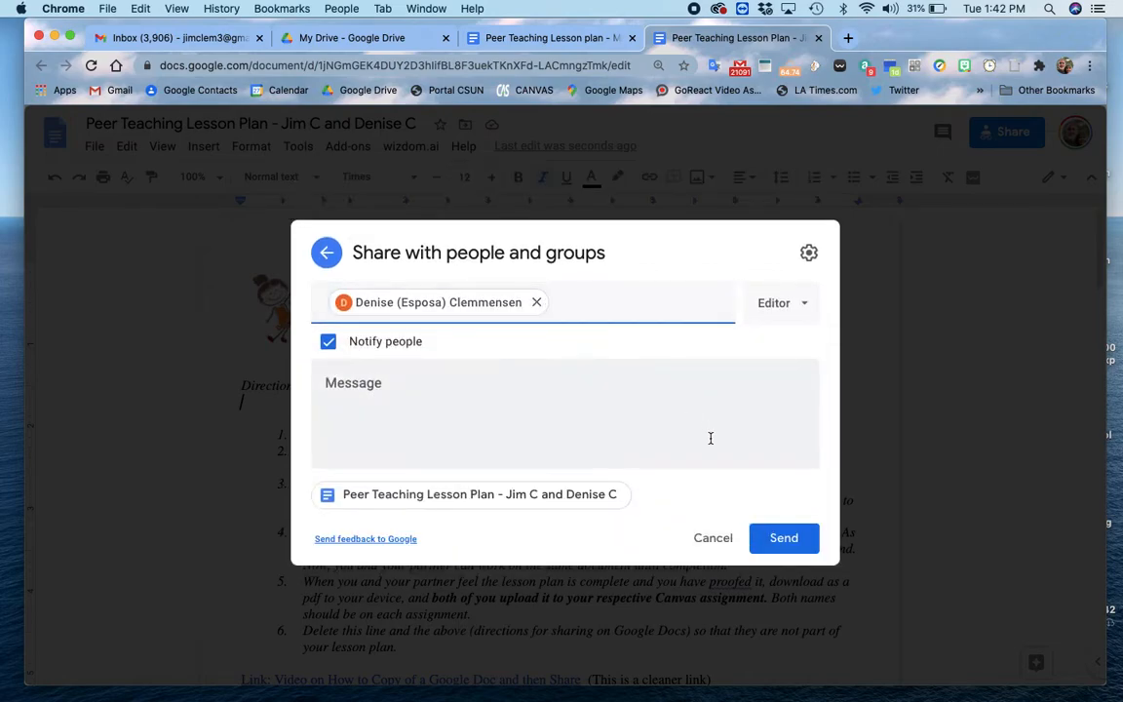
pyautogui.click(797, 541)
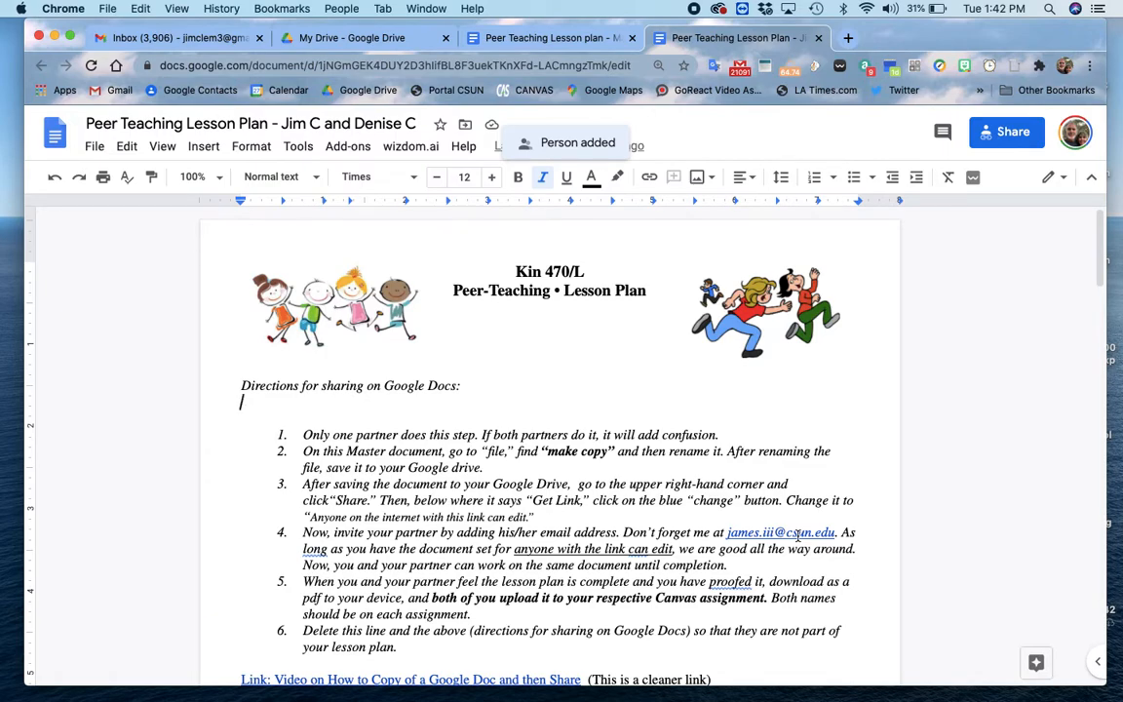
pyautogui.scroll(-3, 887, 486)
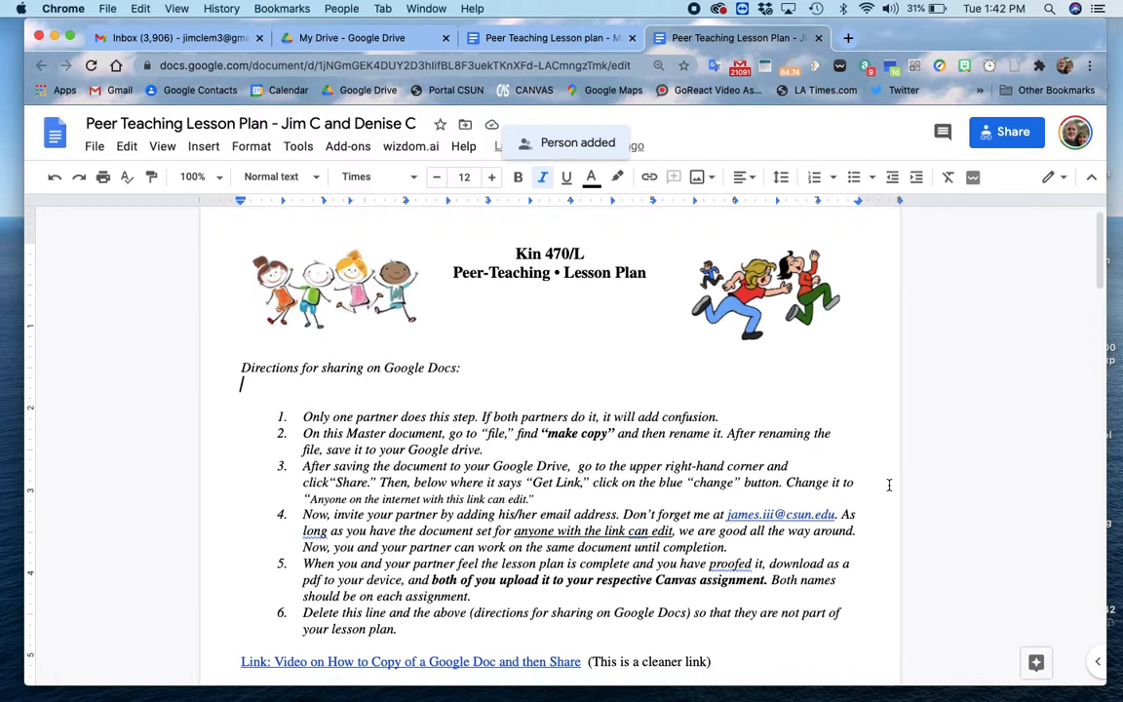
pyautogui.scroll(-1, 888, 484)
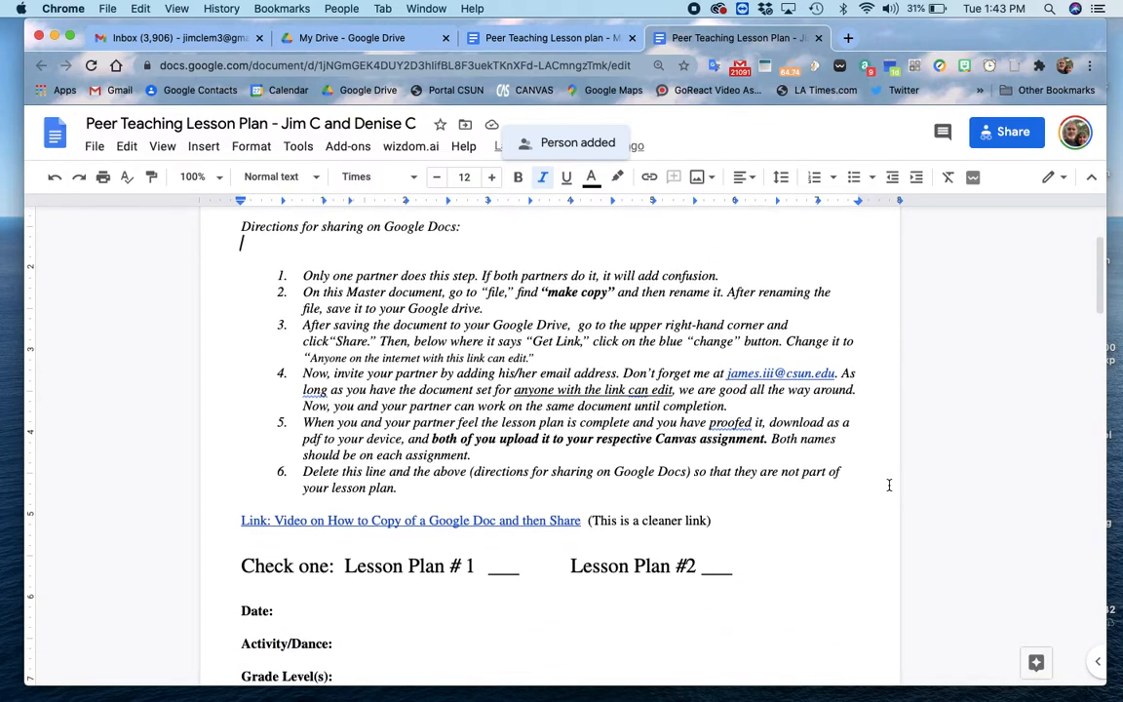